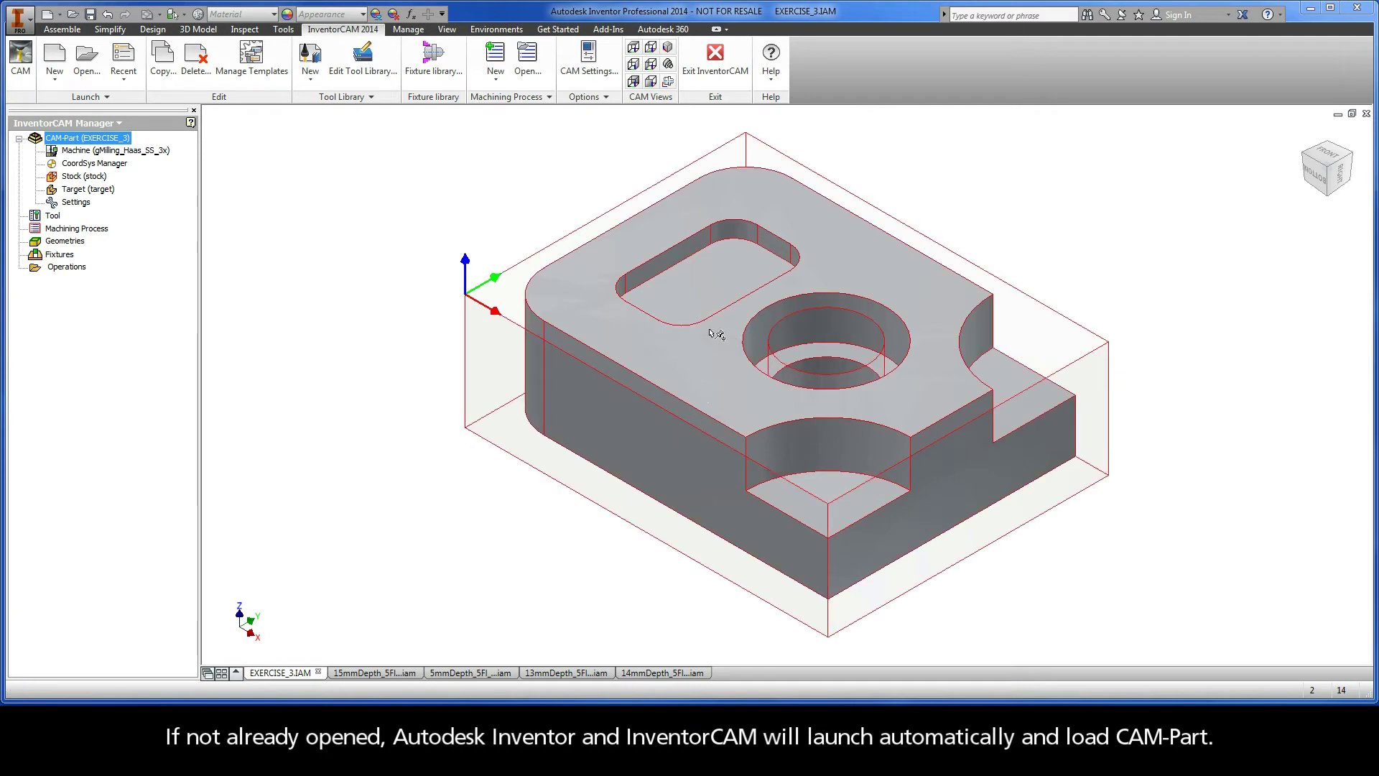
Review the EXERCISE_3 CAM-Part's Machine, CoordSys, Stock and Target entries in the InventorCAM Manager
click(133, 152)
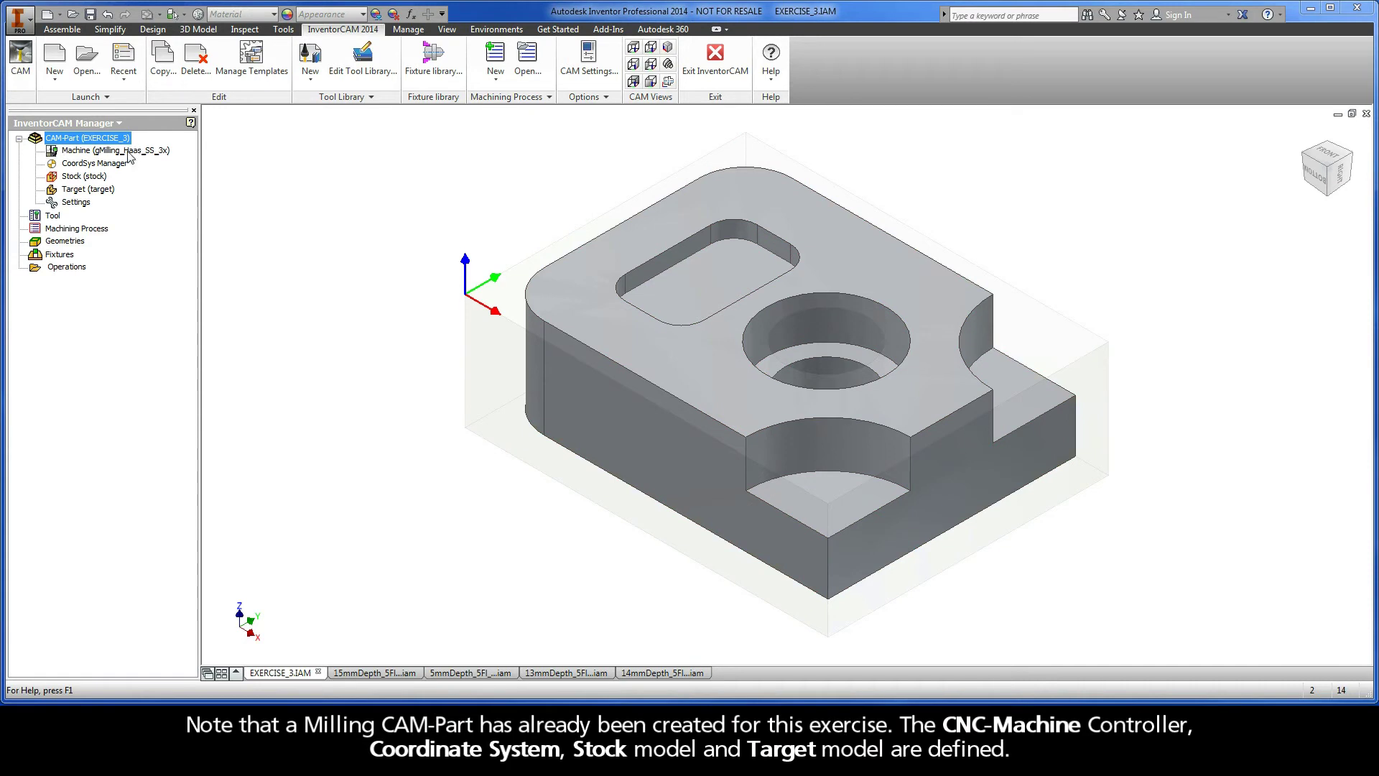
click(105, 166)
click(84, 179)
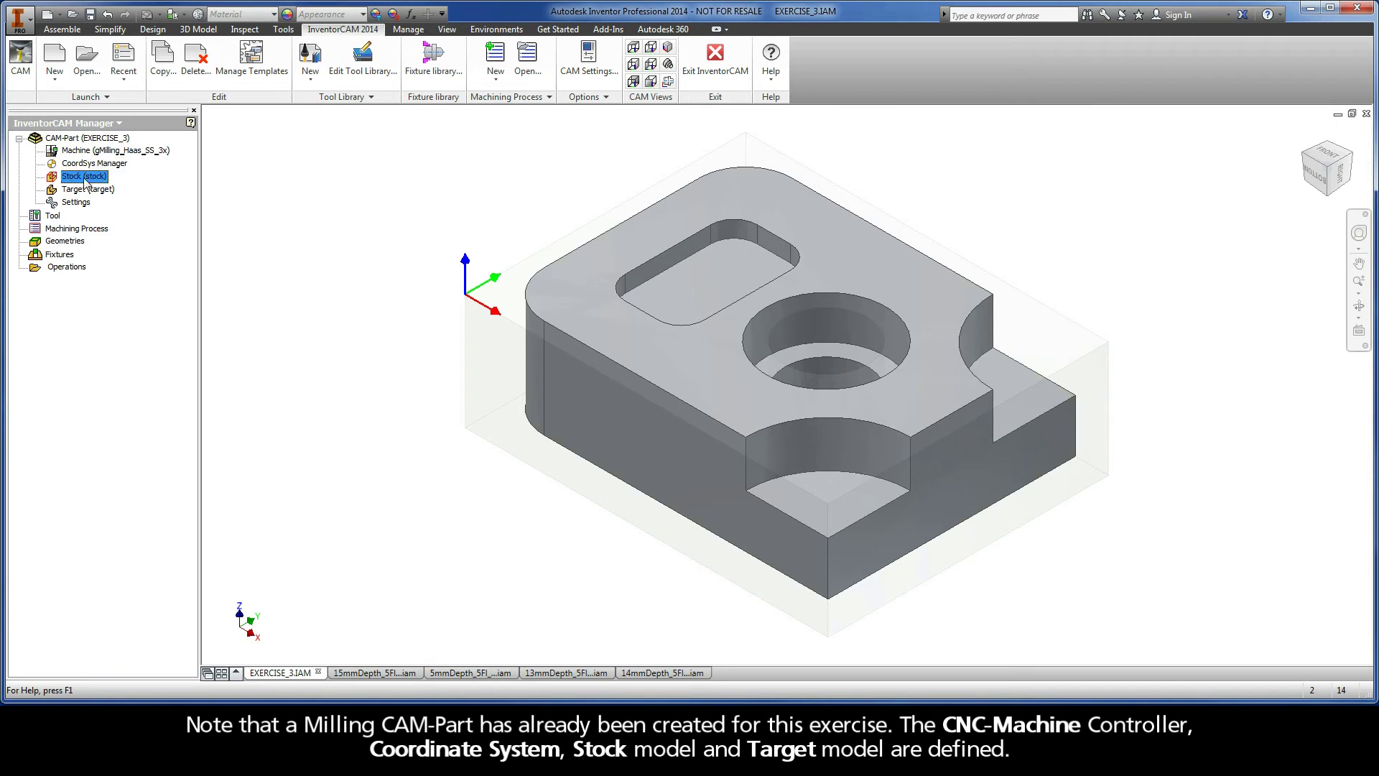
click(87, 192)
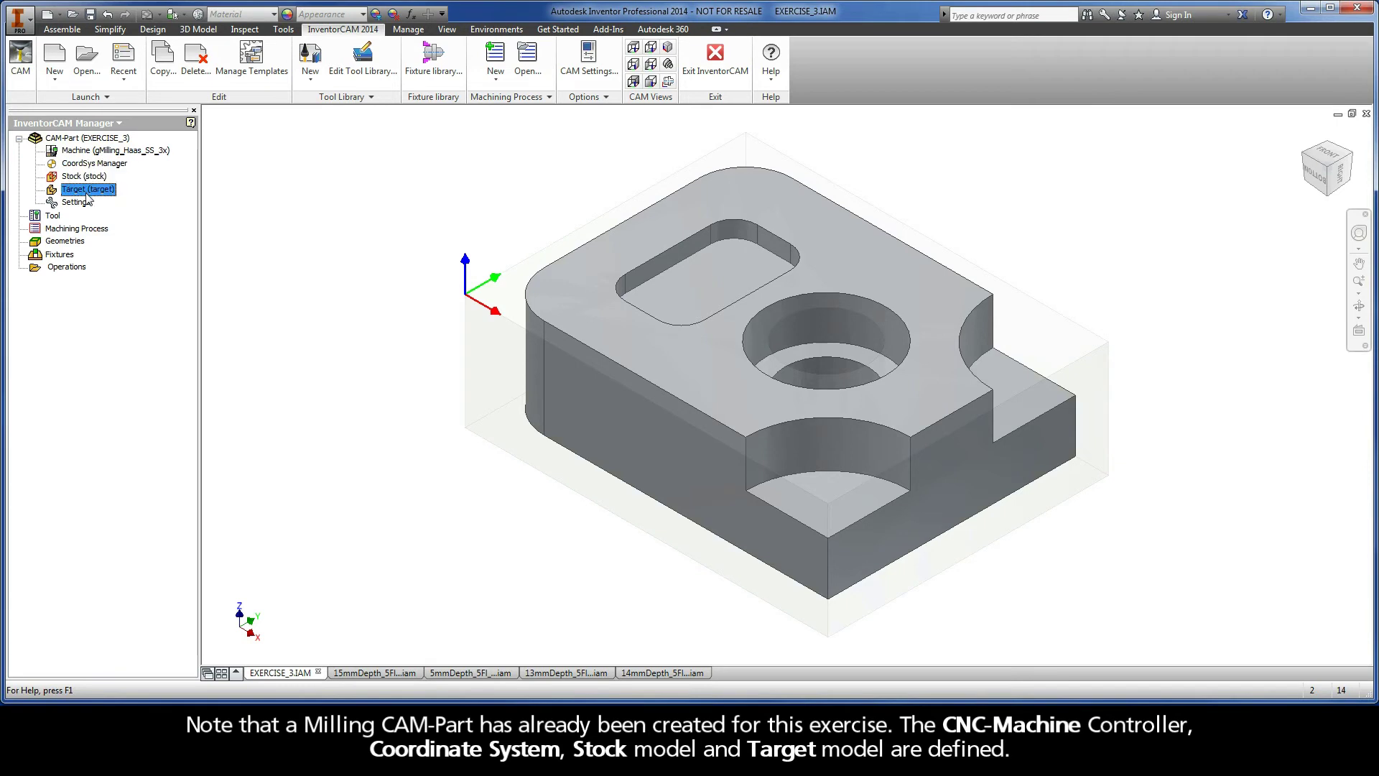
Check the Milling Part Data (Haas_SS_New, Aluminum_100BHN-60HRB) and cancel without changes
double_click(84, 139)
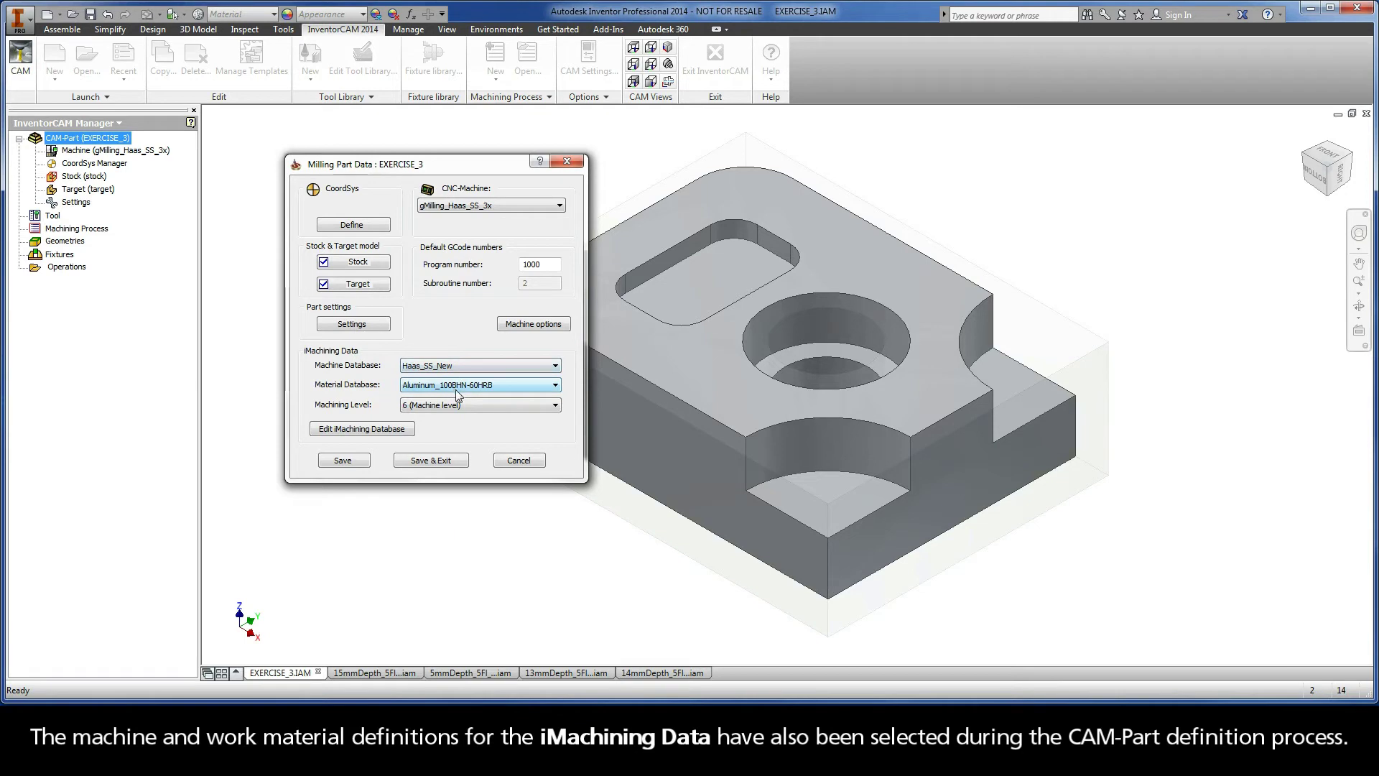
click(503, 460)
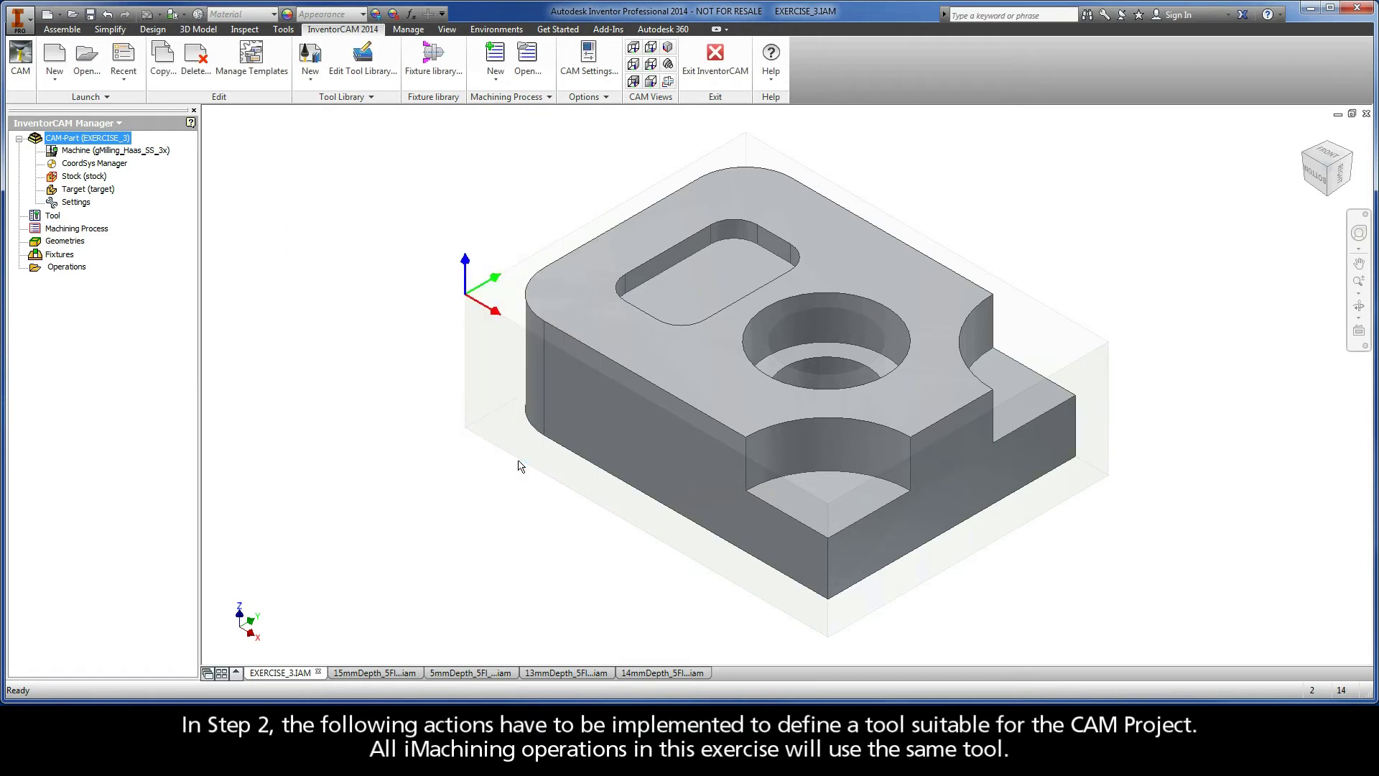
click(58, 222)
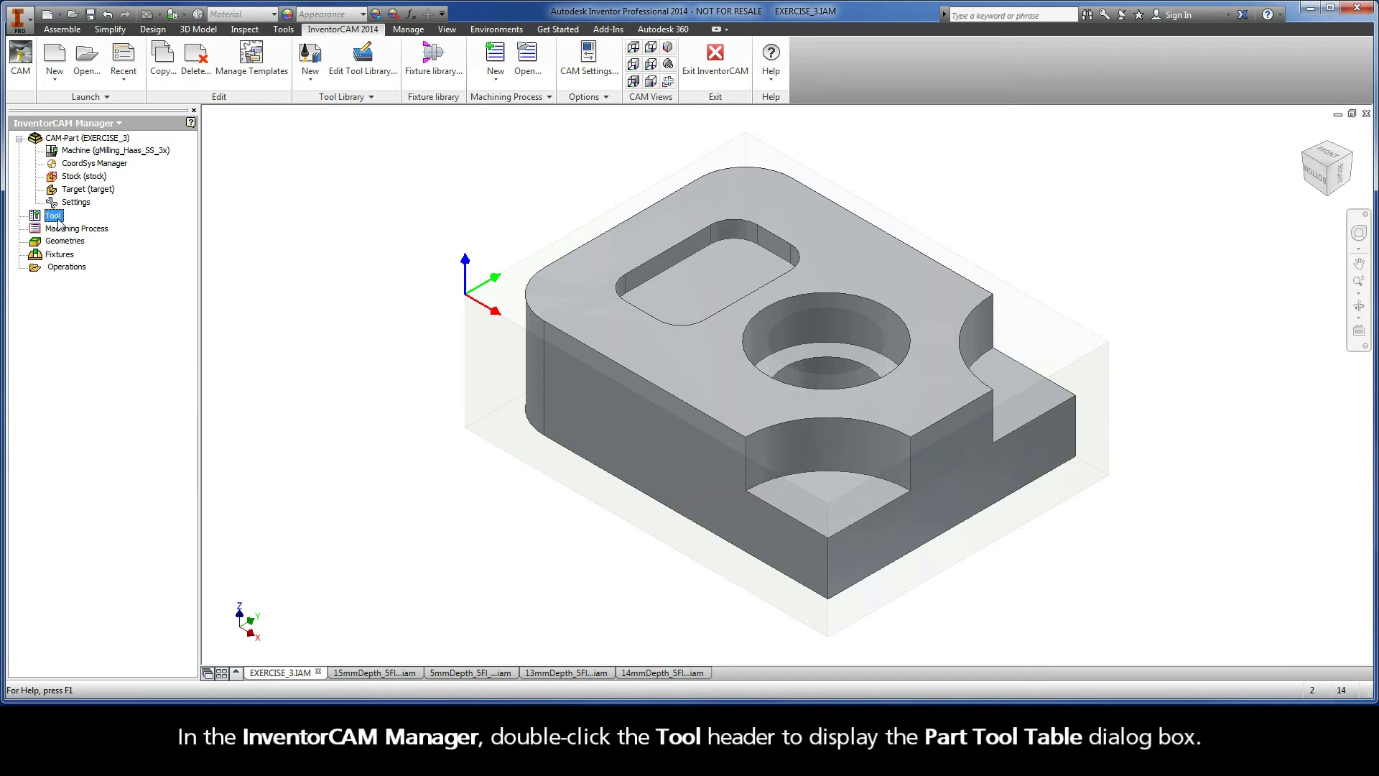
Add an END MILL to the Part Tool Table as tool 1
double_click(55, 217)
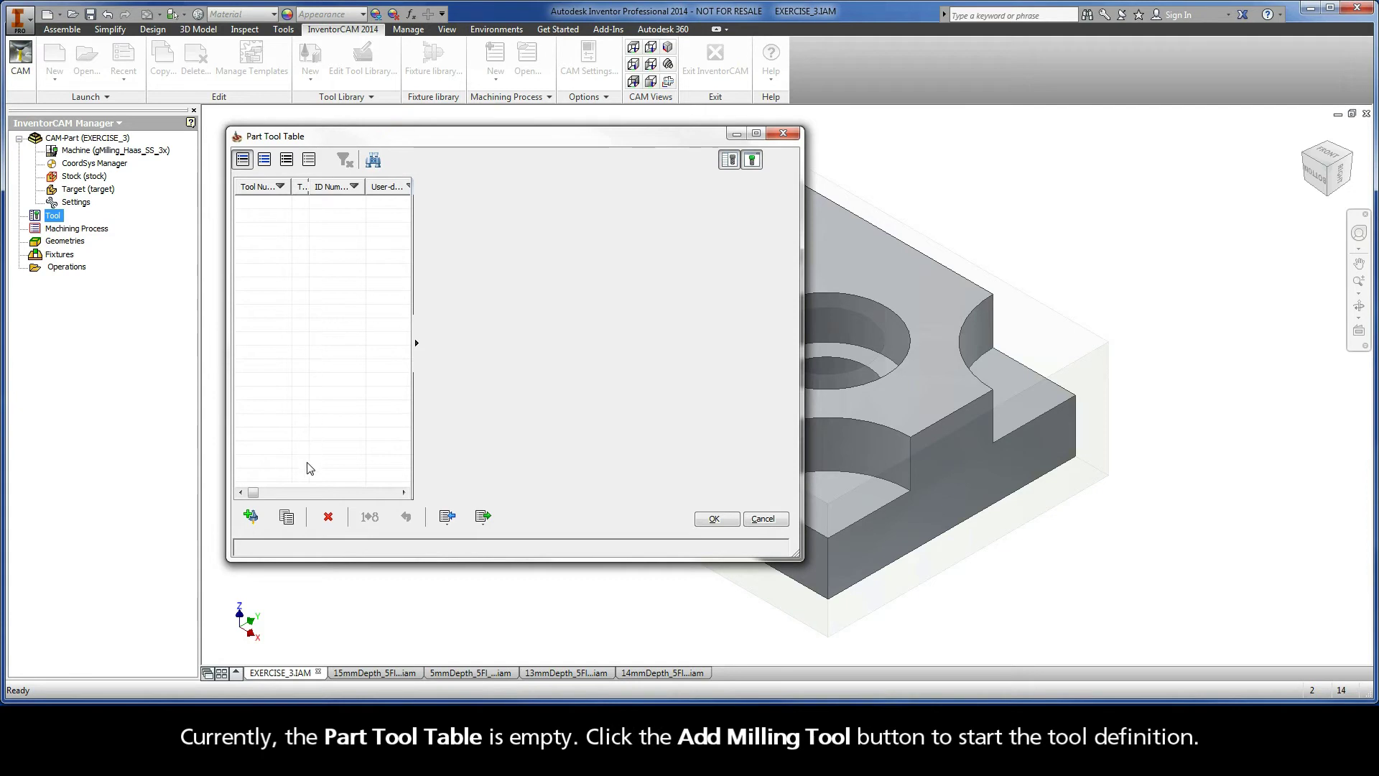
click(252, 517)
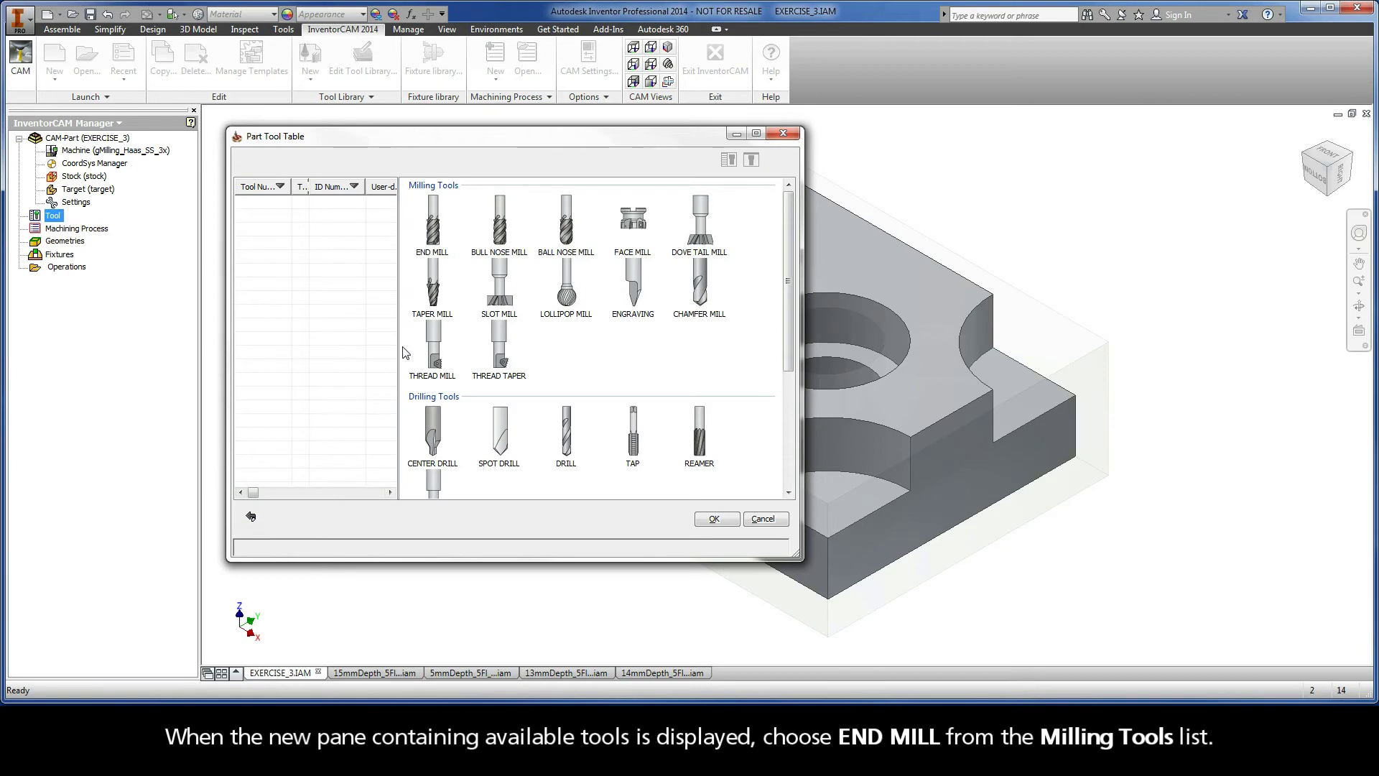
click(431, 224)
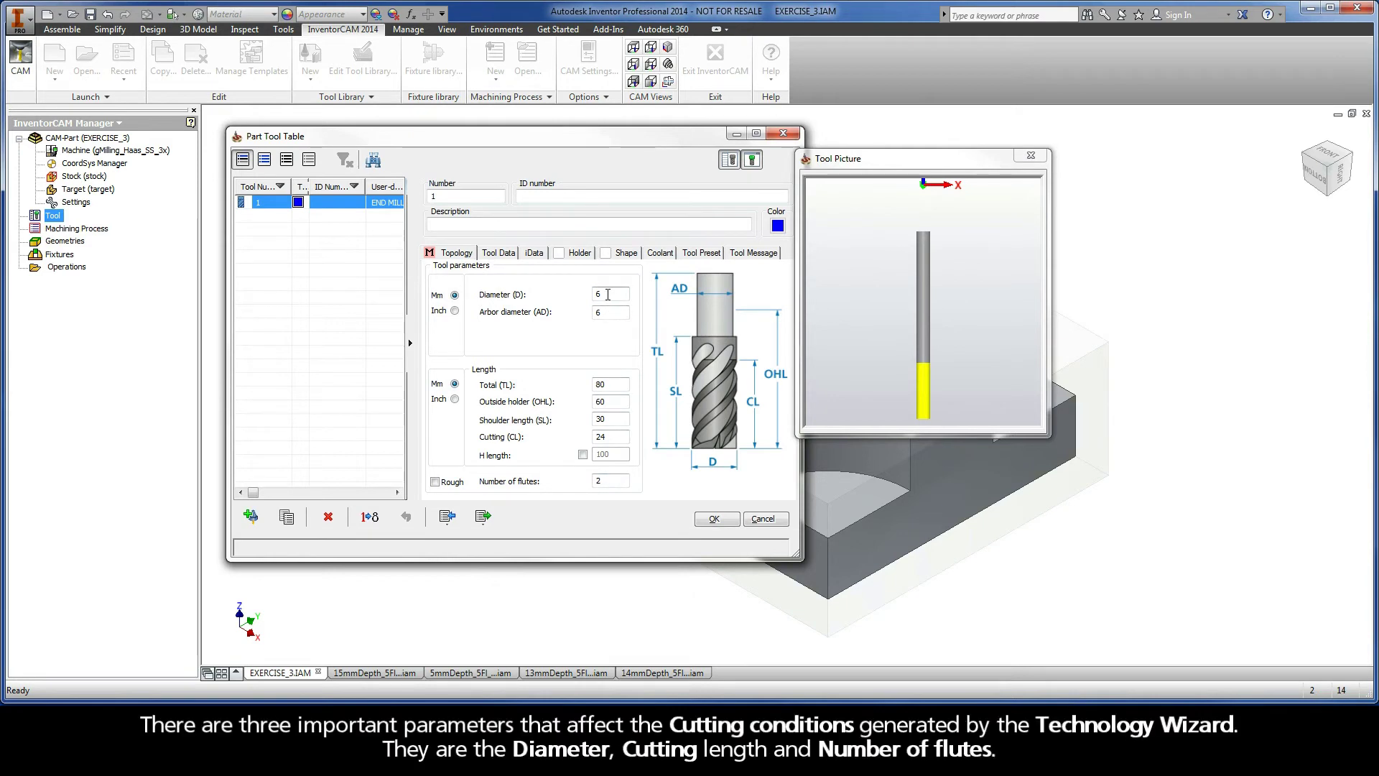
Set tool 1's diameter to 12 mm and flutes to 5, keeping the 24 mm cutting length
click(608, 295)
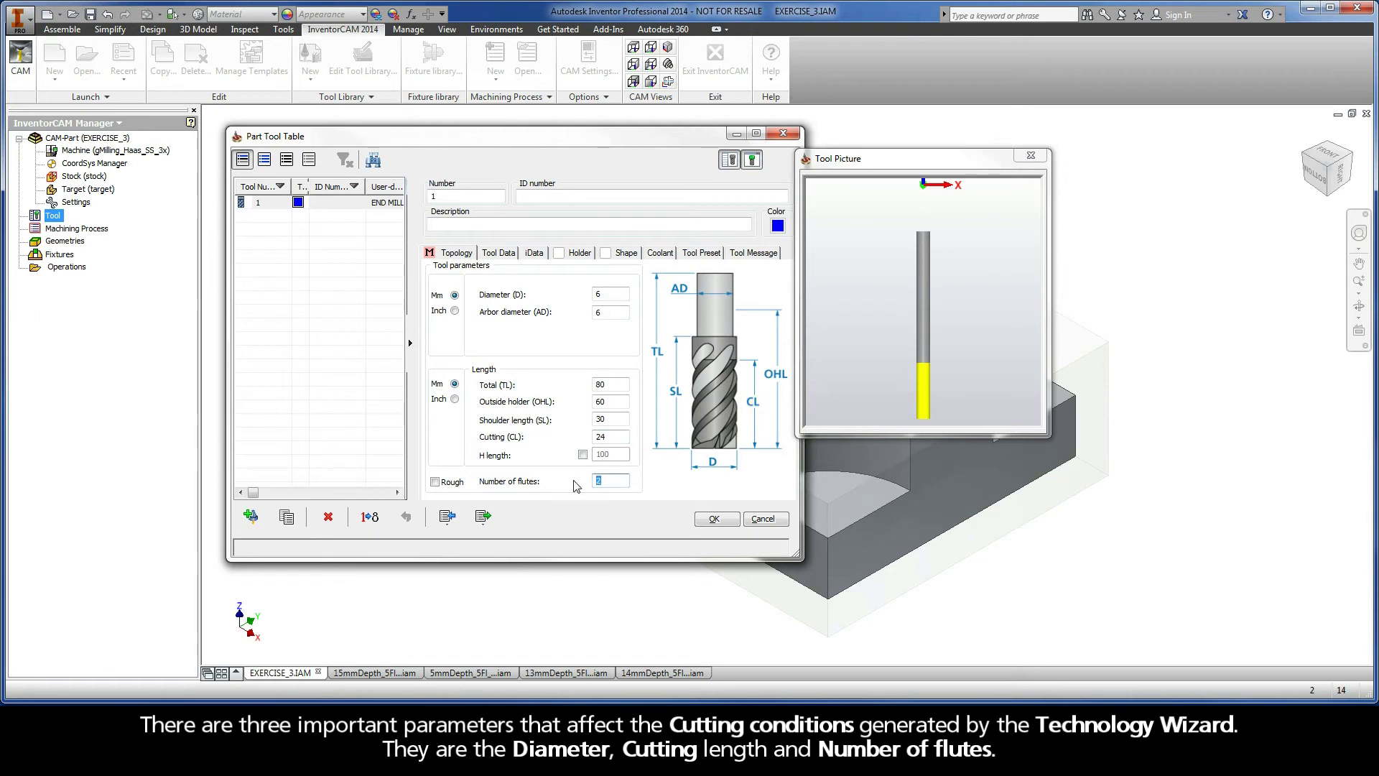
click(611, 296)
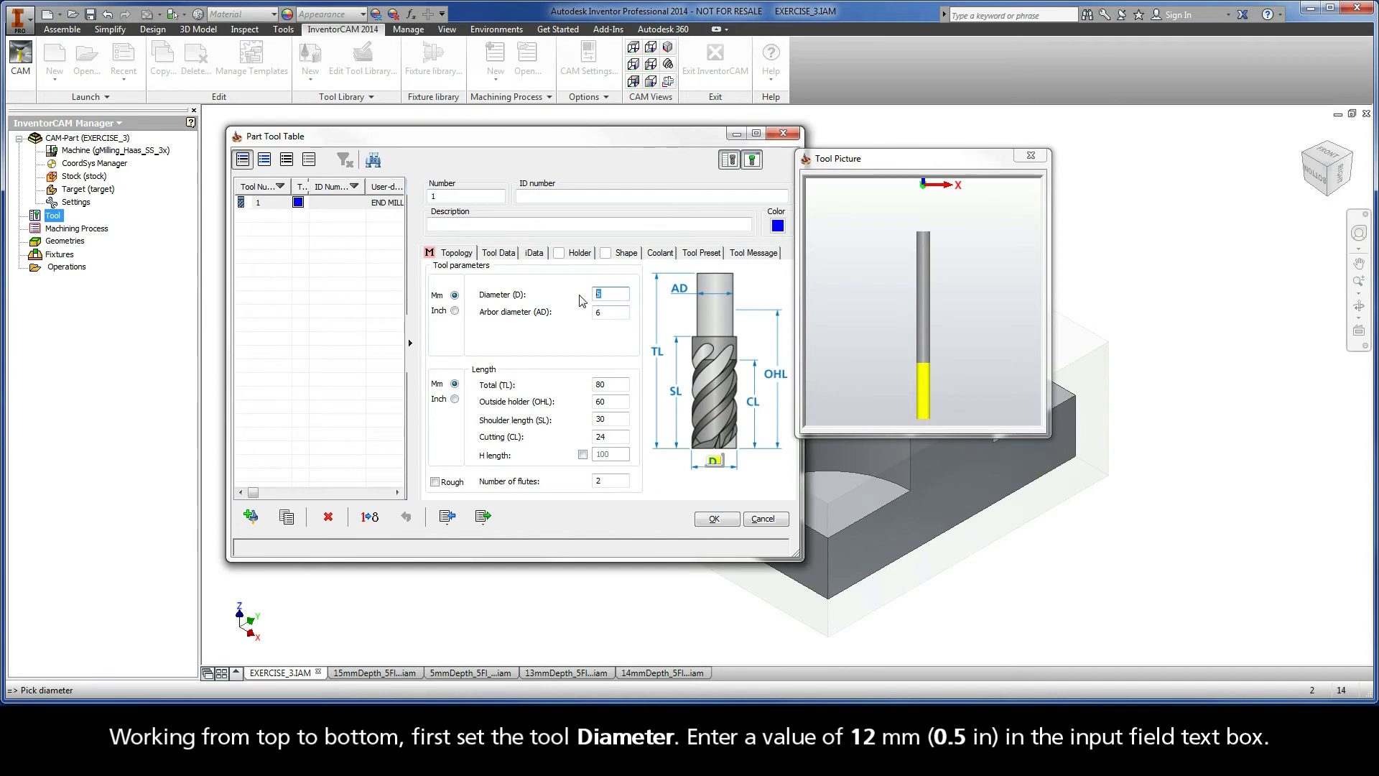
text(12)
click(609, 313)
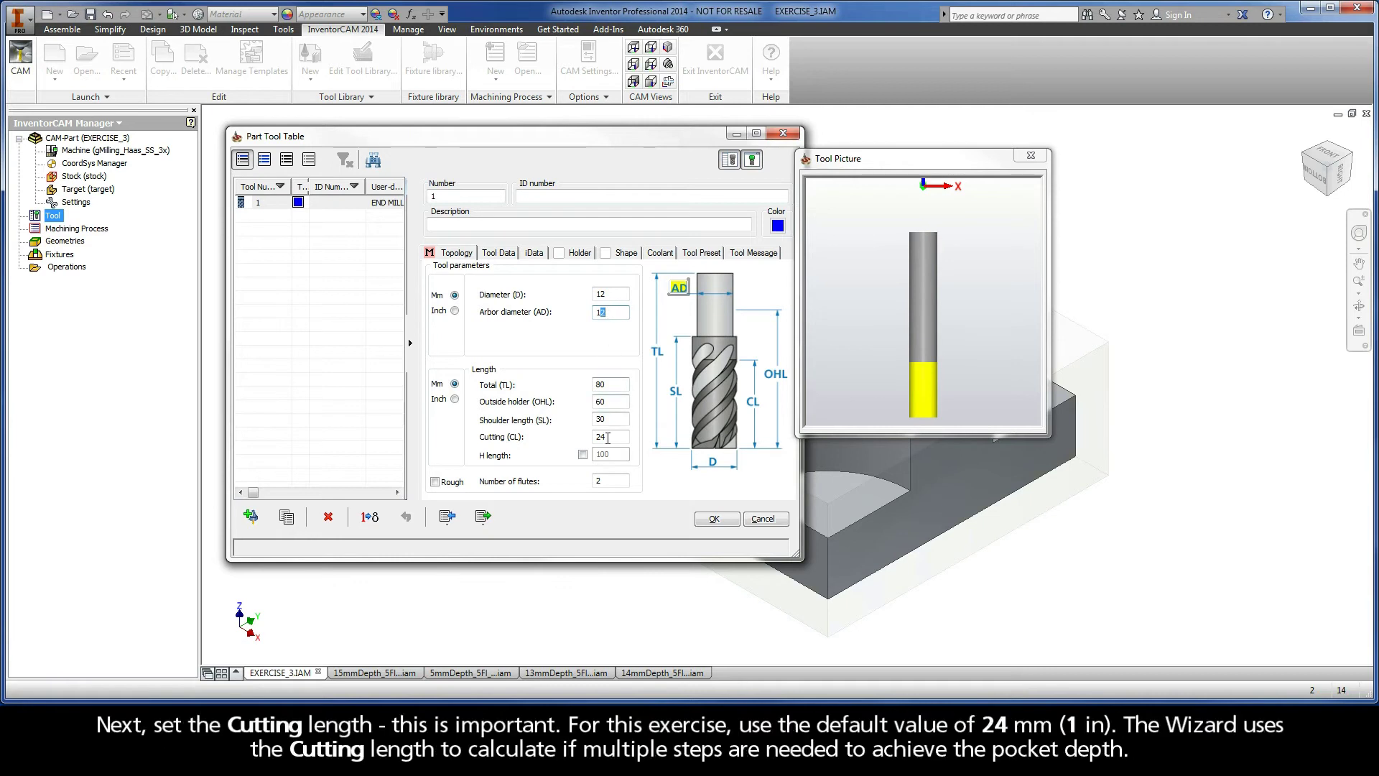
click(610, 439)
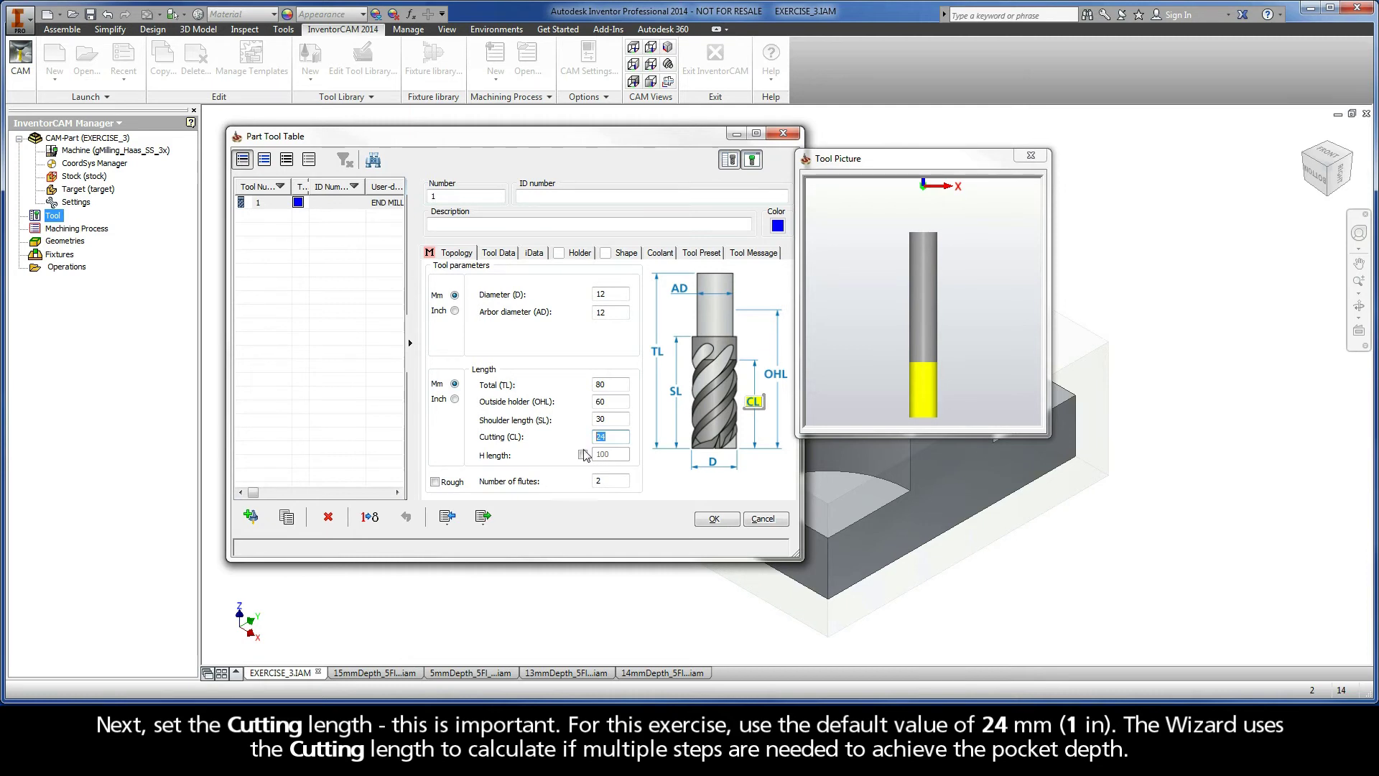
click(610, 480)
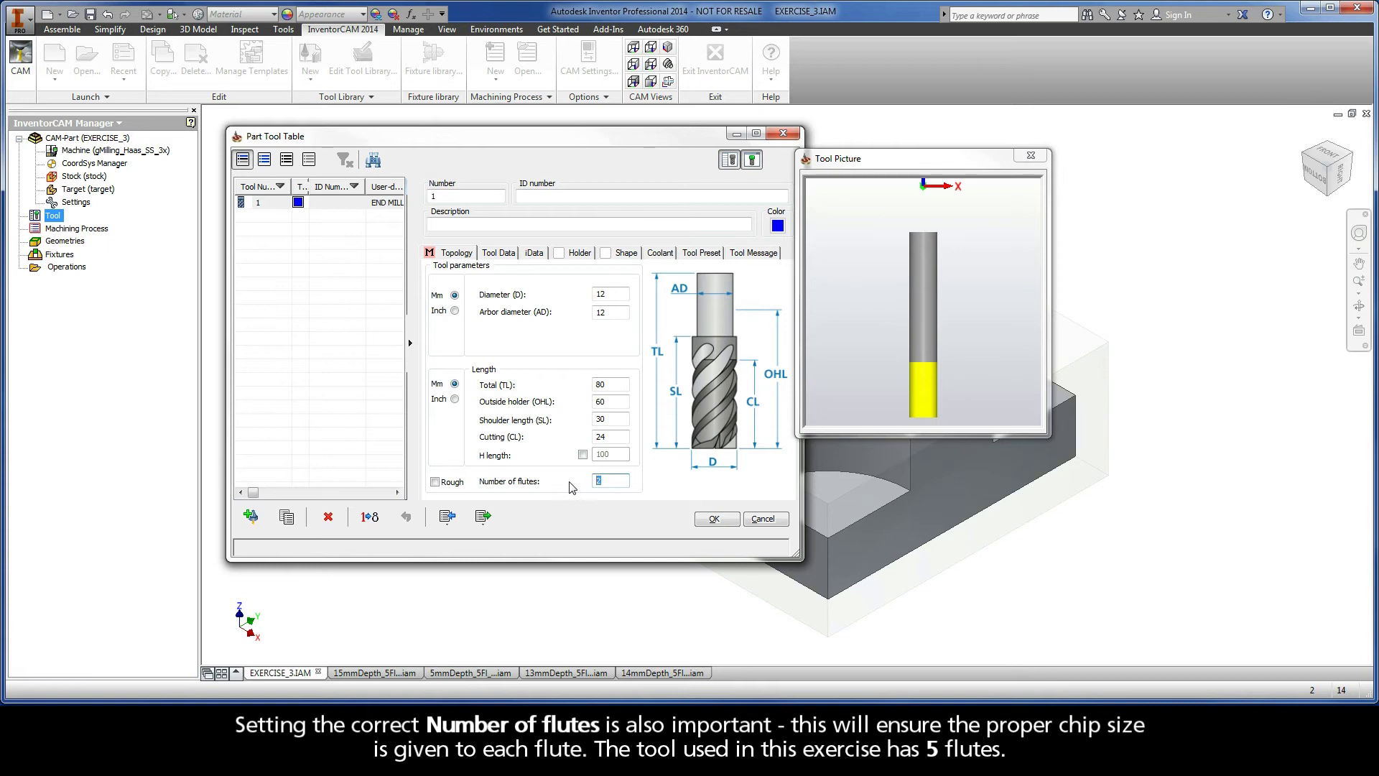
text(5)
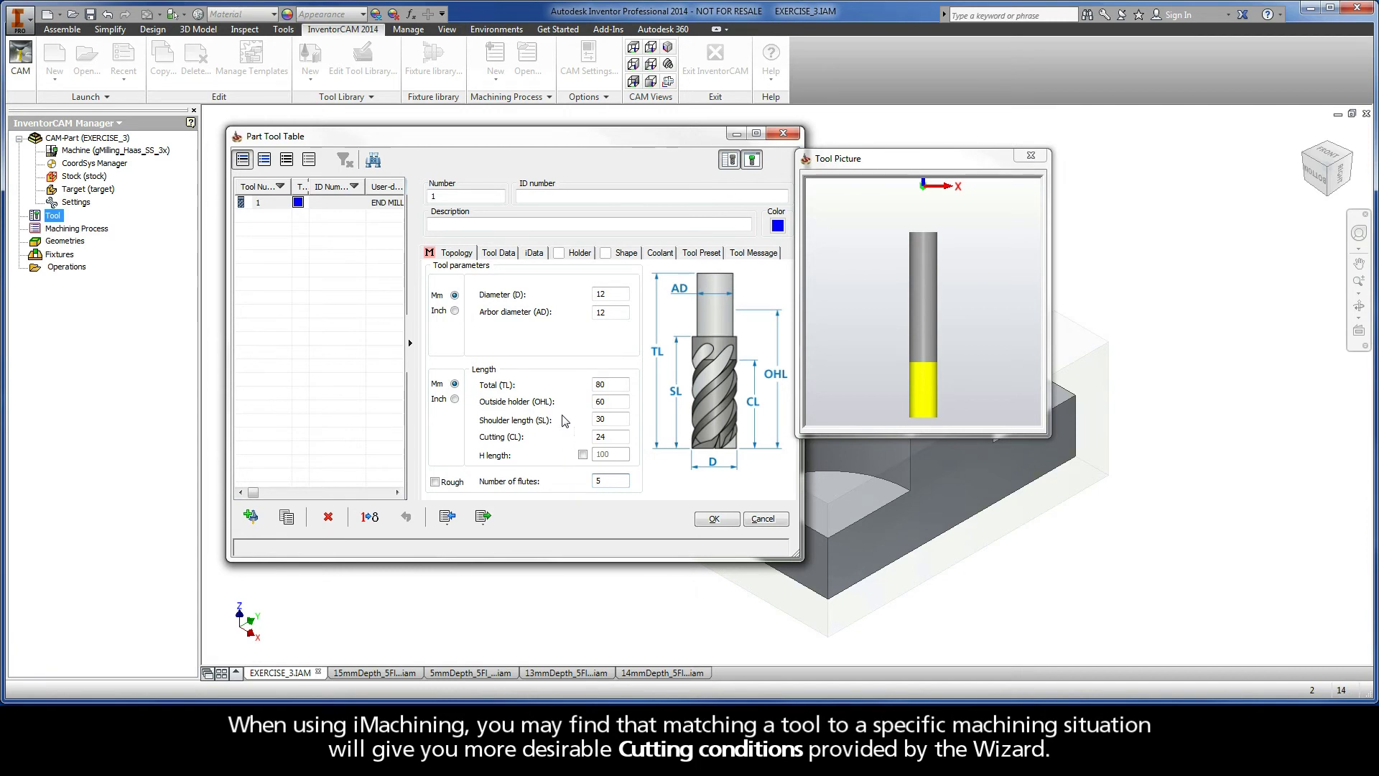
Bring up the end mill's iData tab, keeping Aluminum_100BHN-60HRB as the work material
click(535, 254)
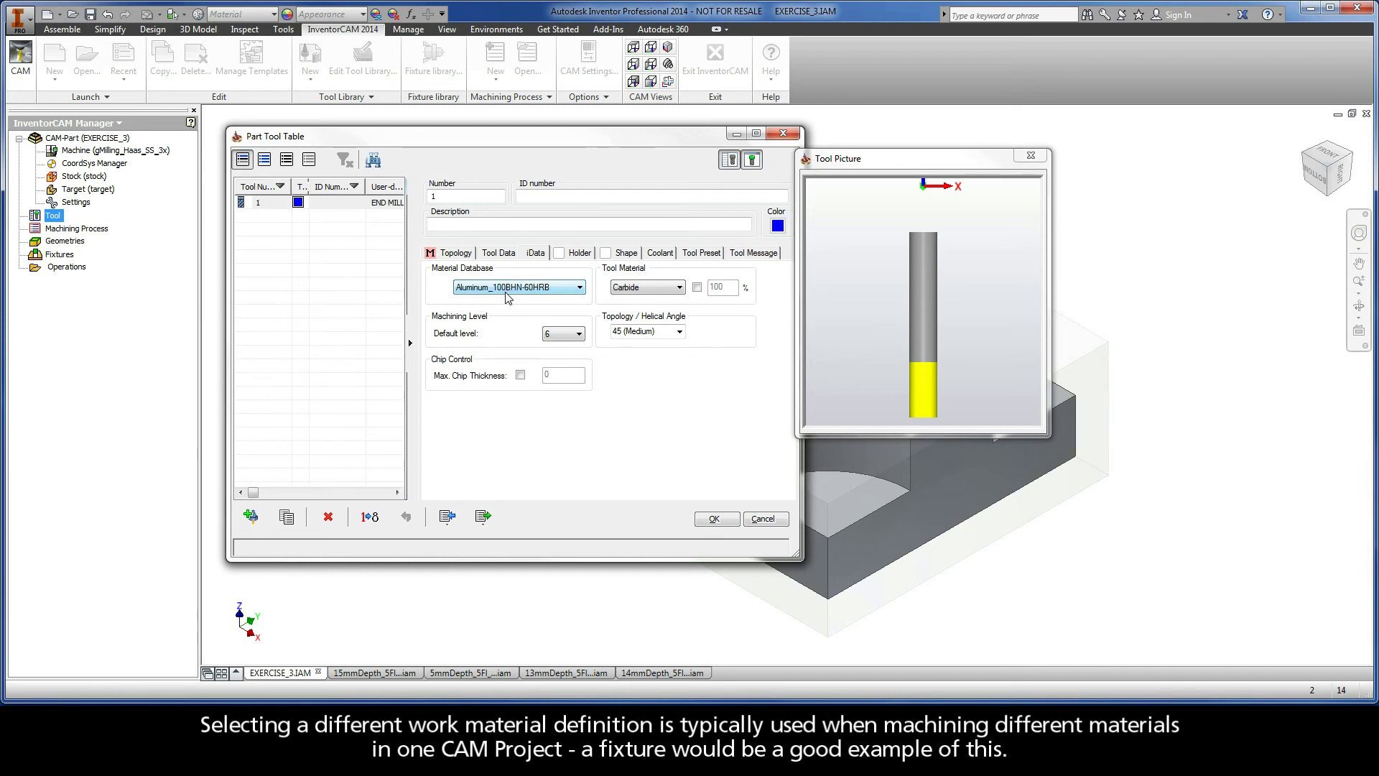
click(580, 288)
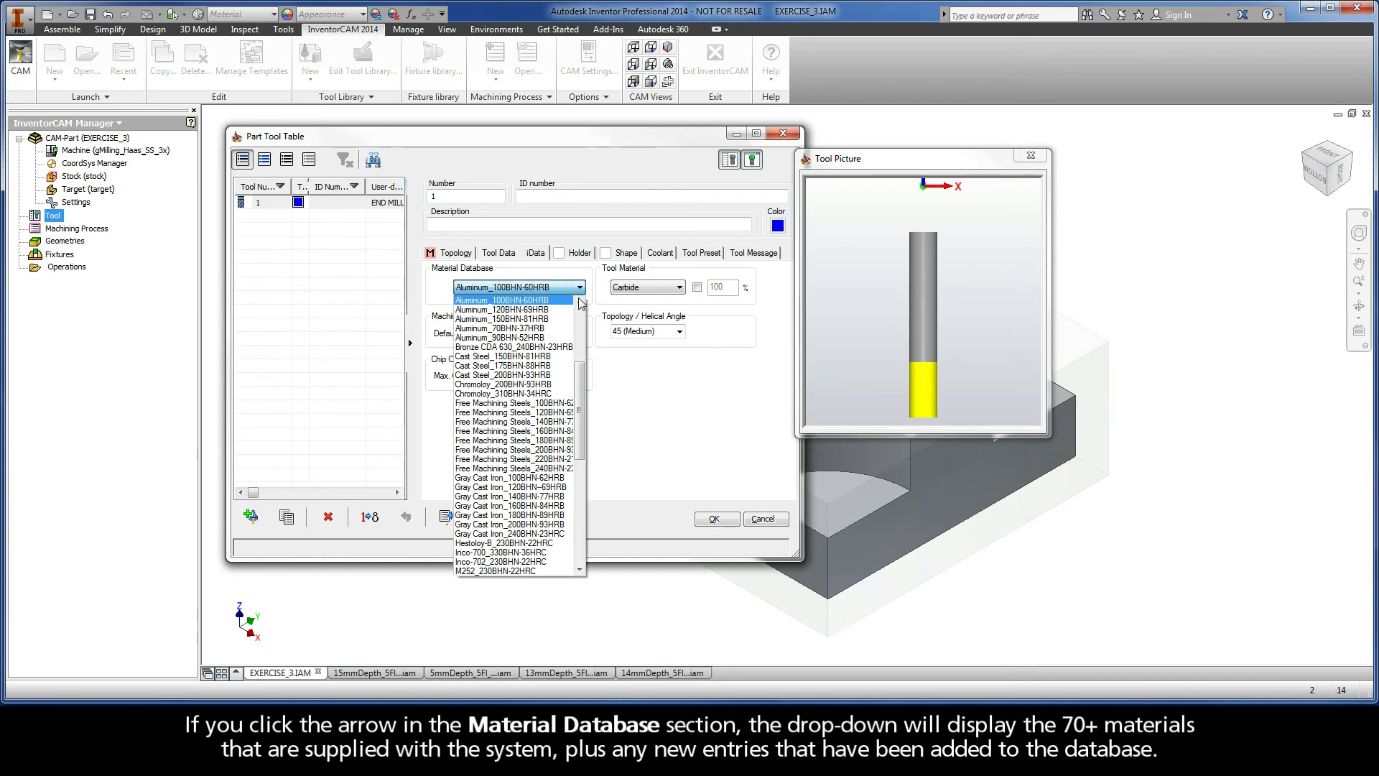
drag(580, 374, 580, 489)
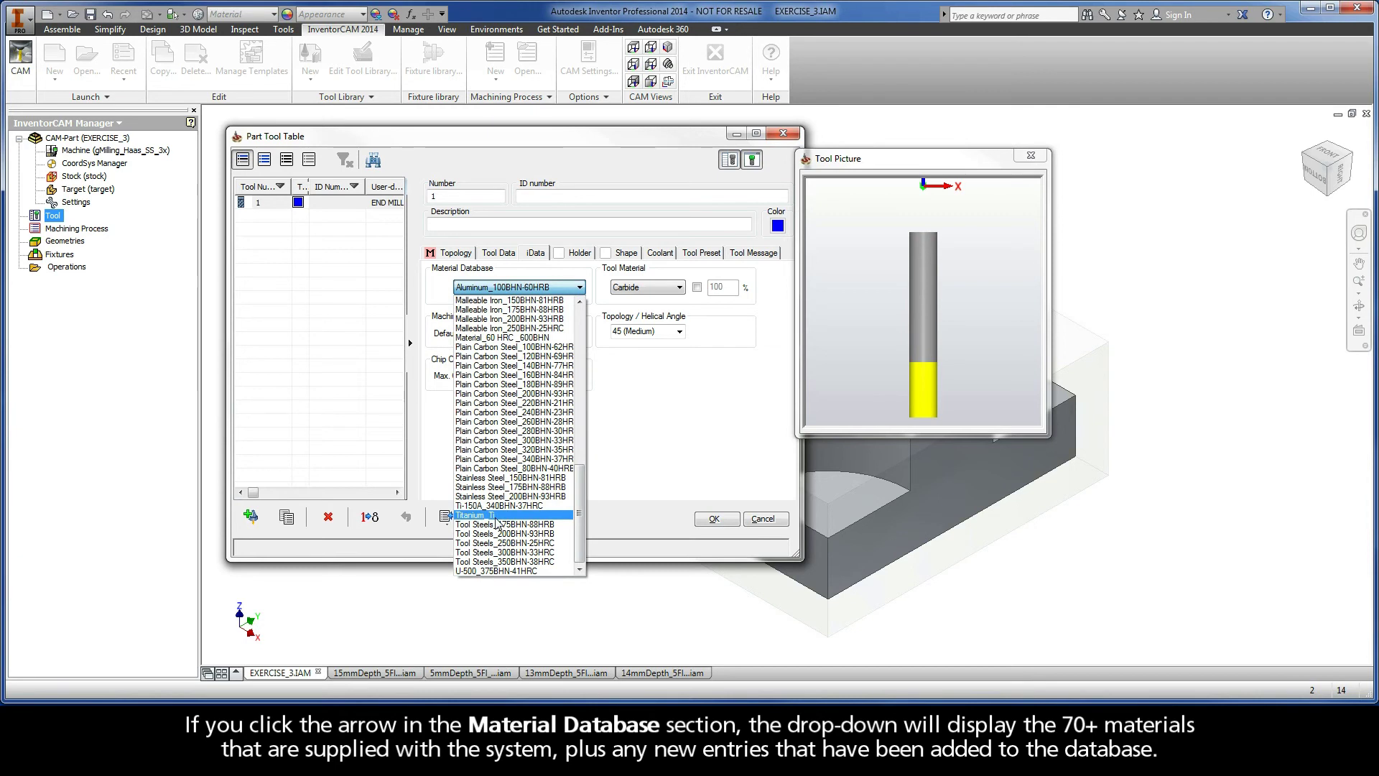
click(560, 287)
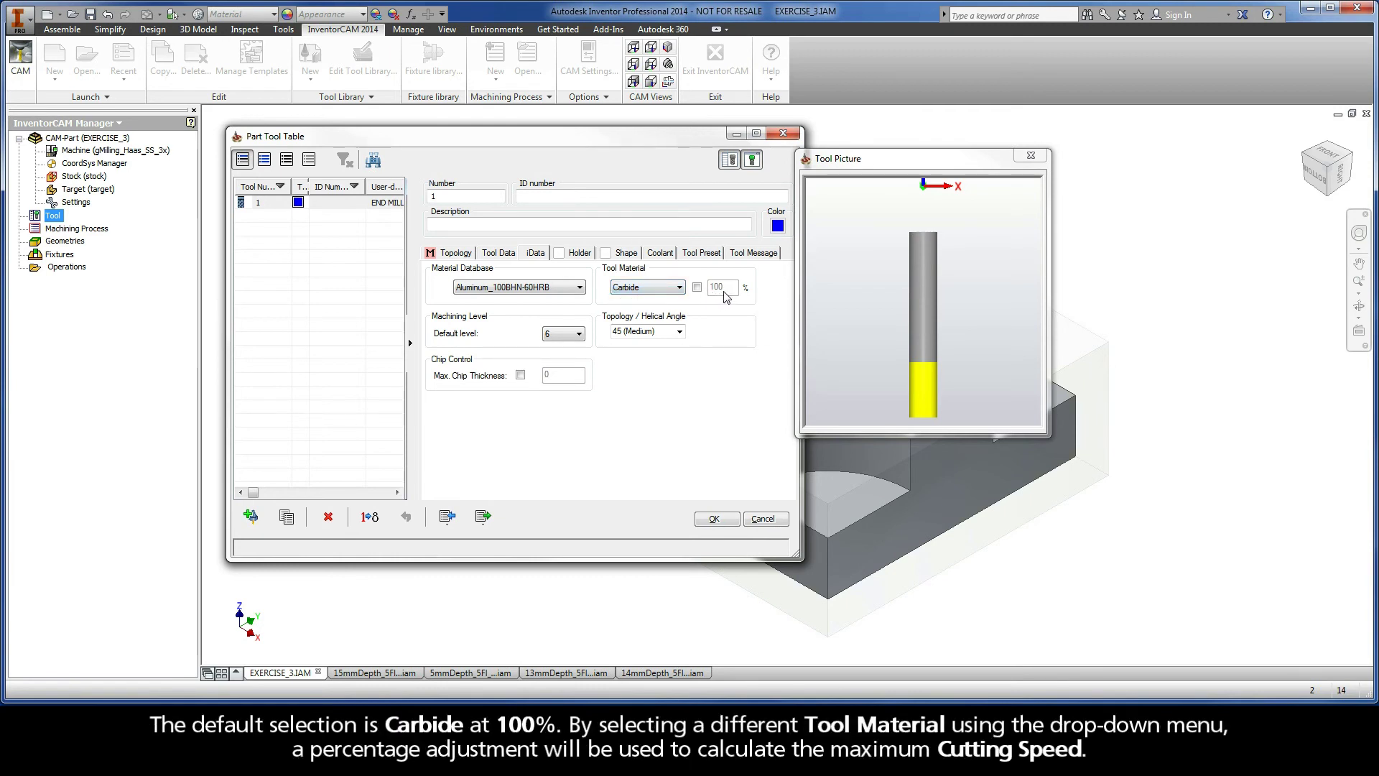
click(679, 287)
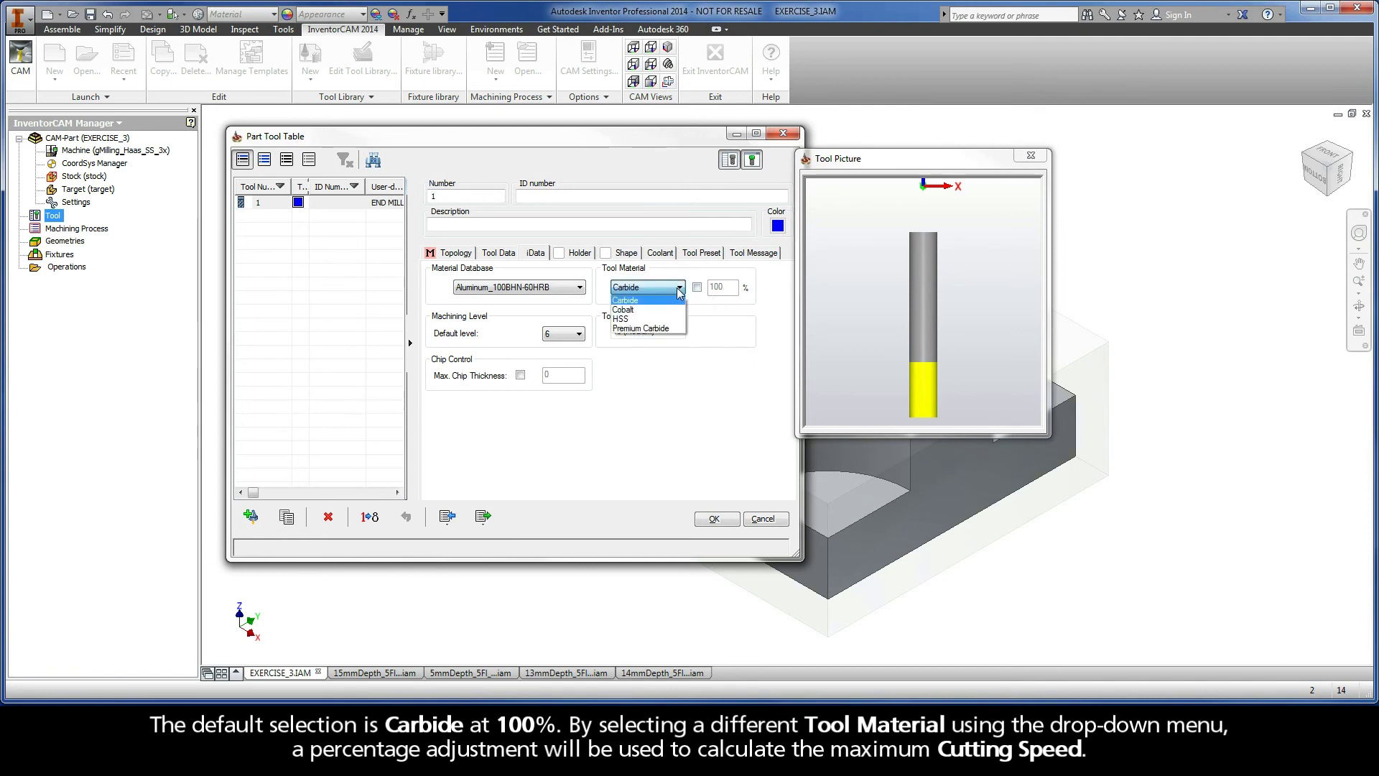
click(658, 310)
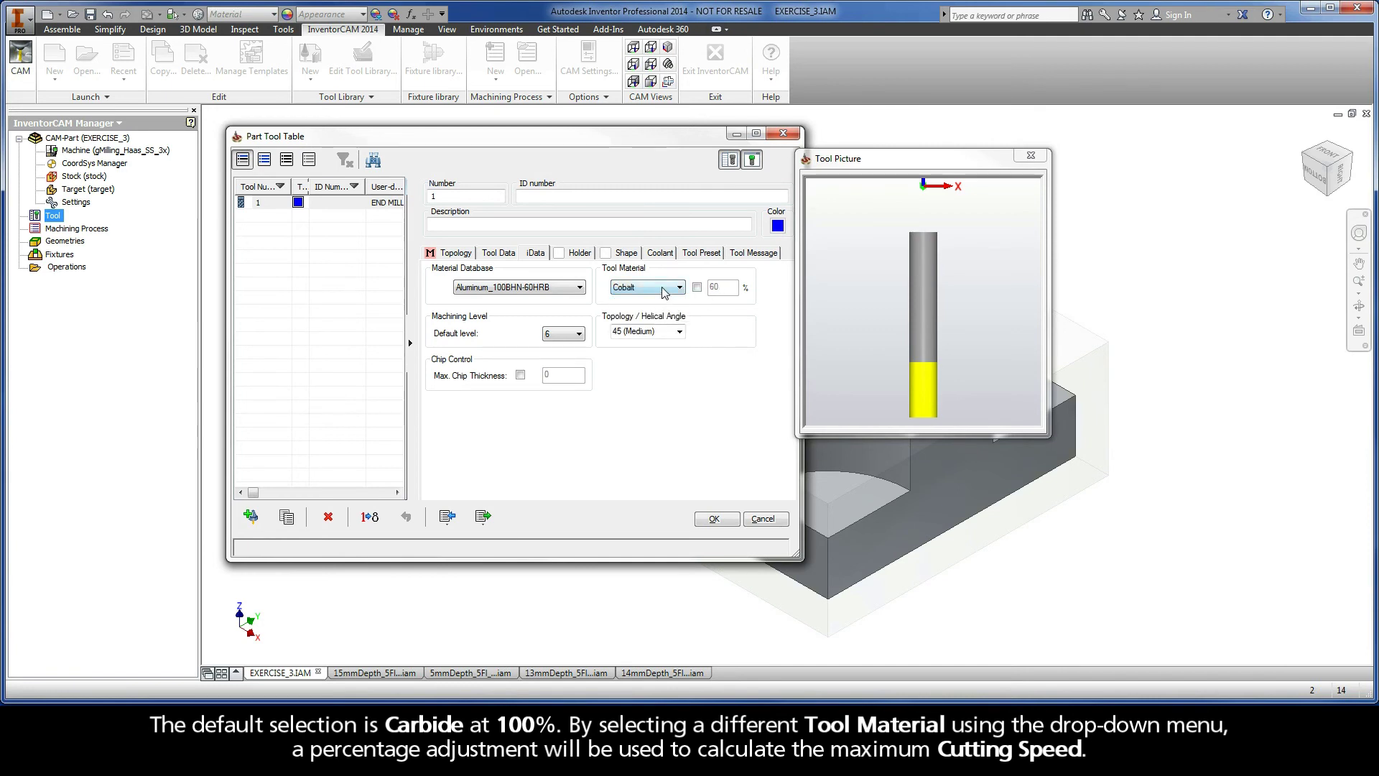
click(665, 289)
click(658, 318)
click(660, 289)
click(659, 328)
click(658, 288)
click(657, 301)
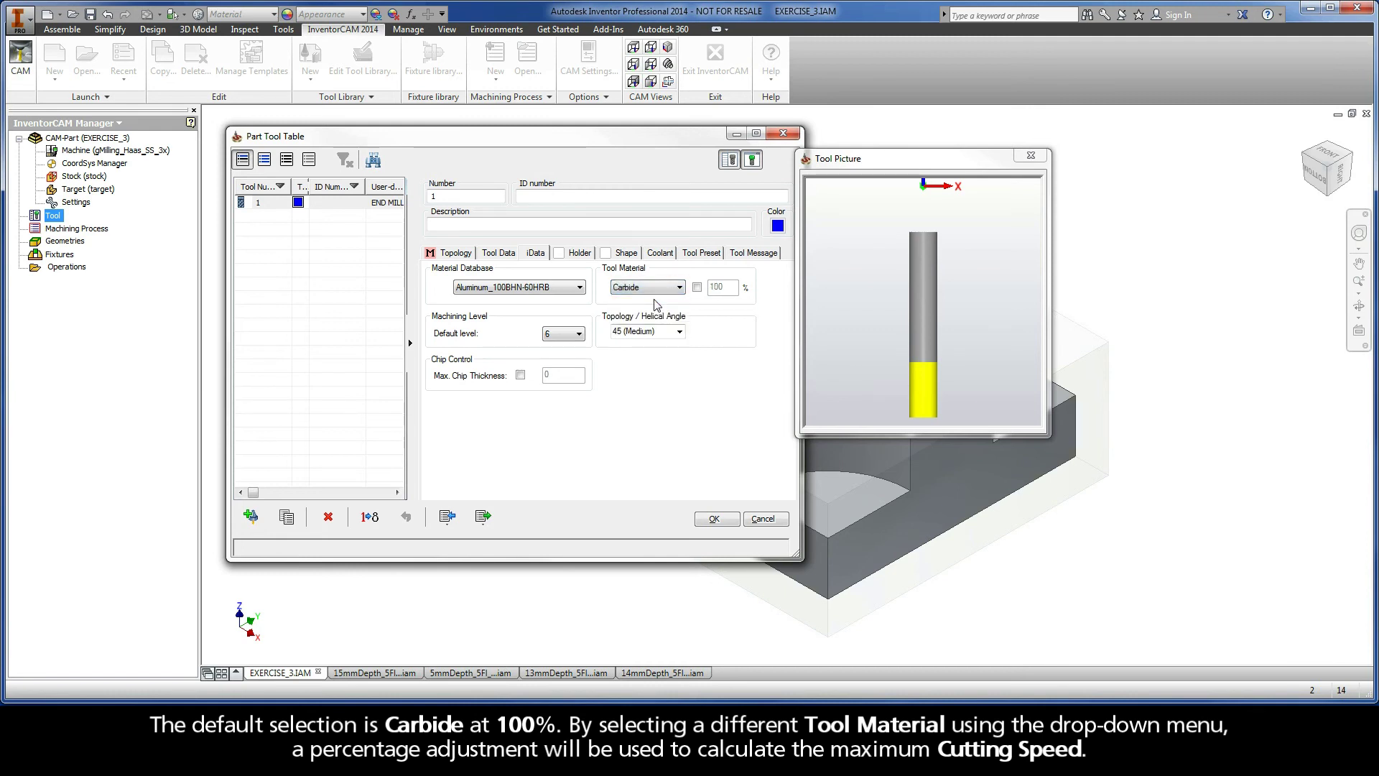
click(697, 288)
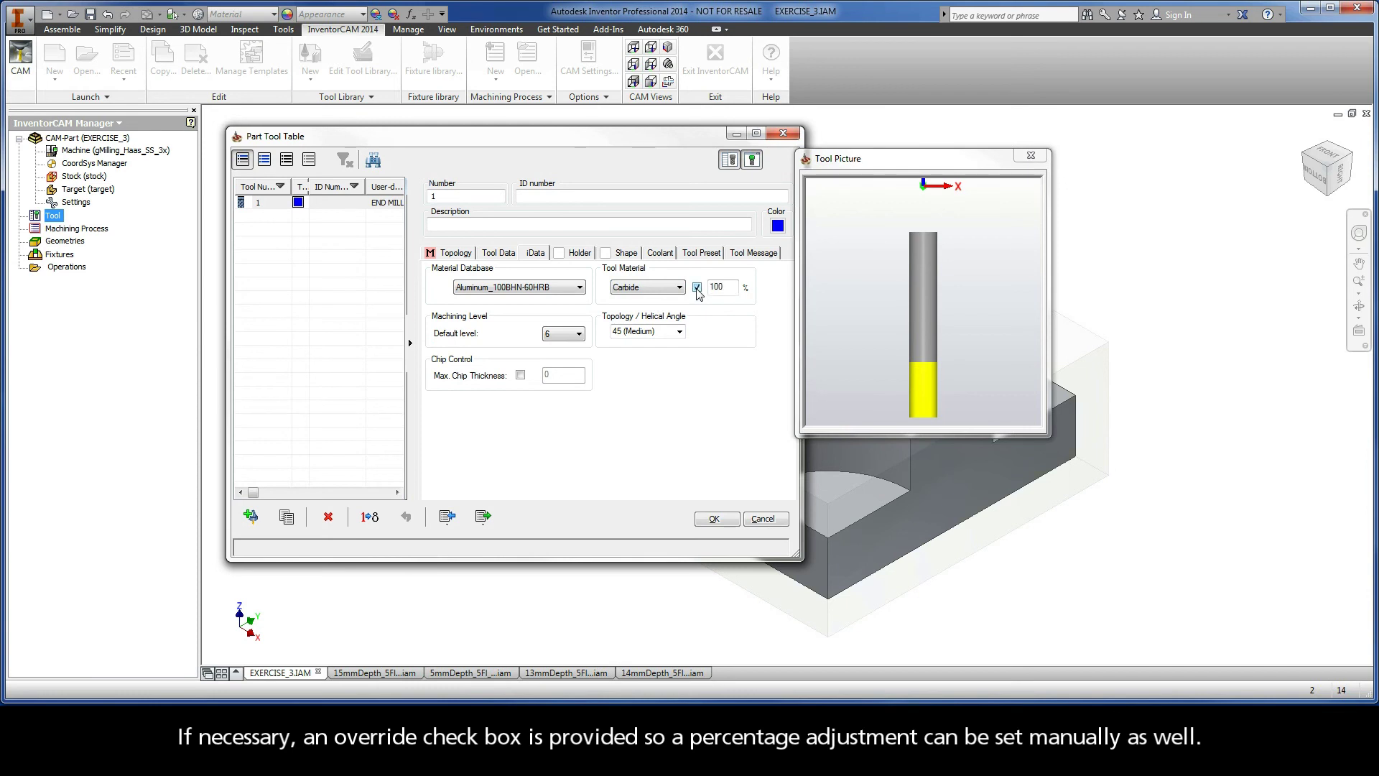
double_click(720, 287)
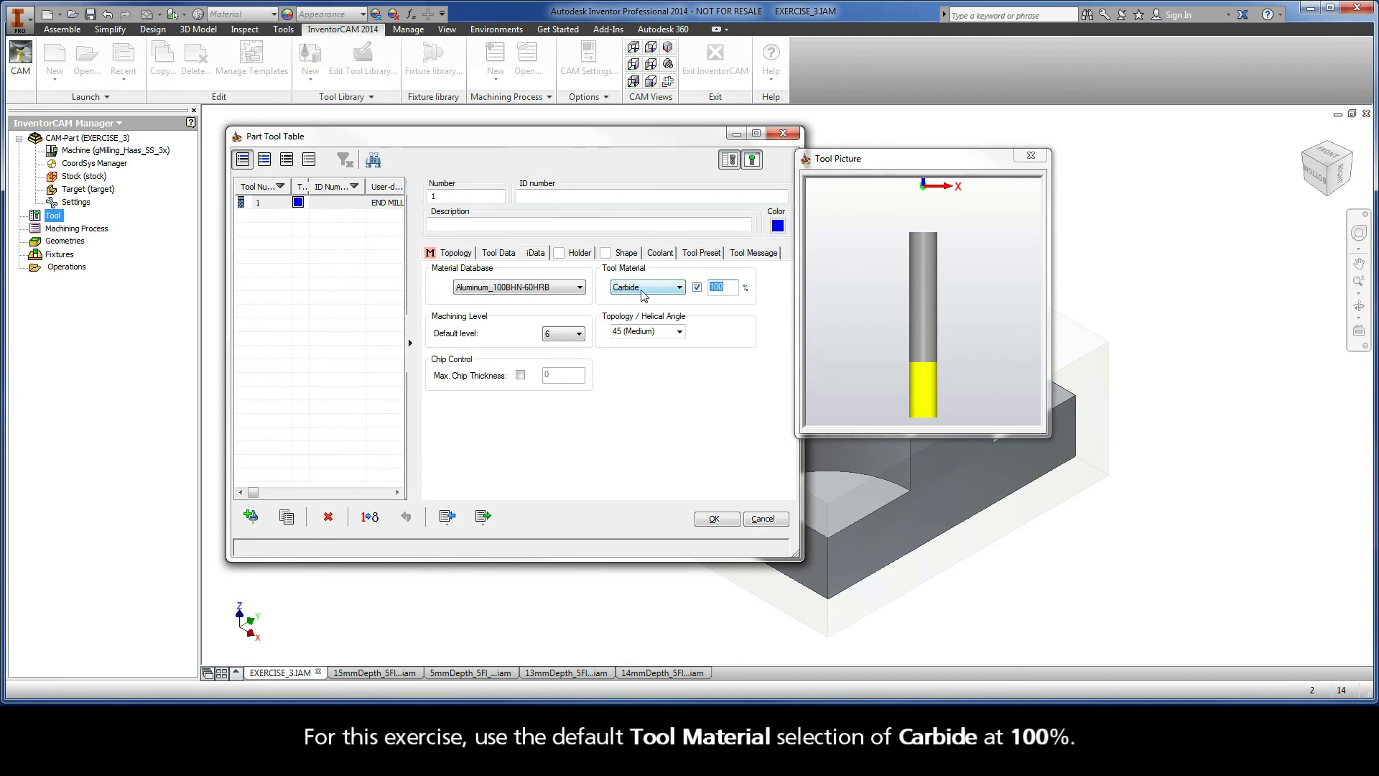
Turn off the Tool Material percentage override and set the default machining level to 5
click(697, 288)
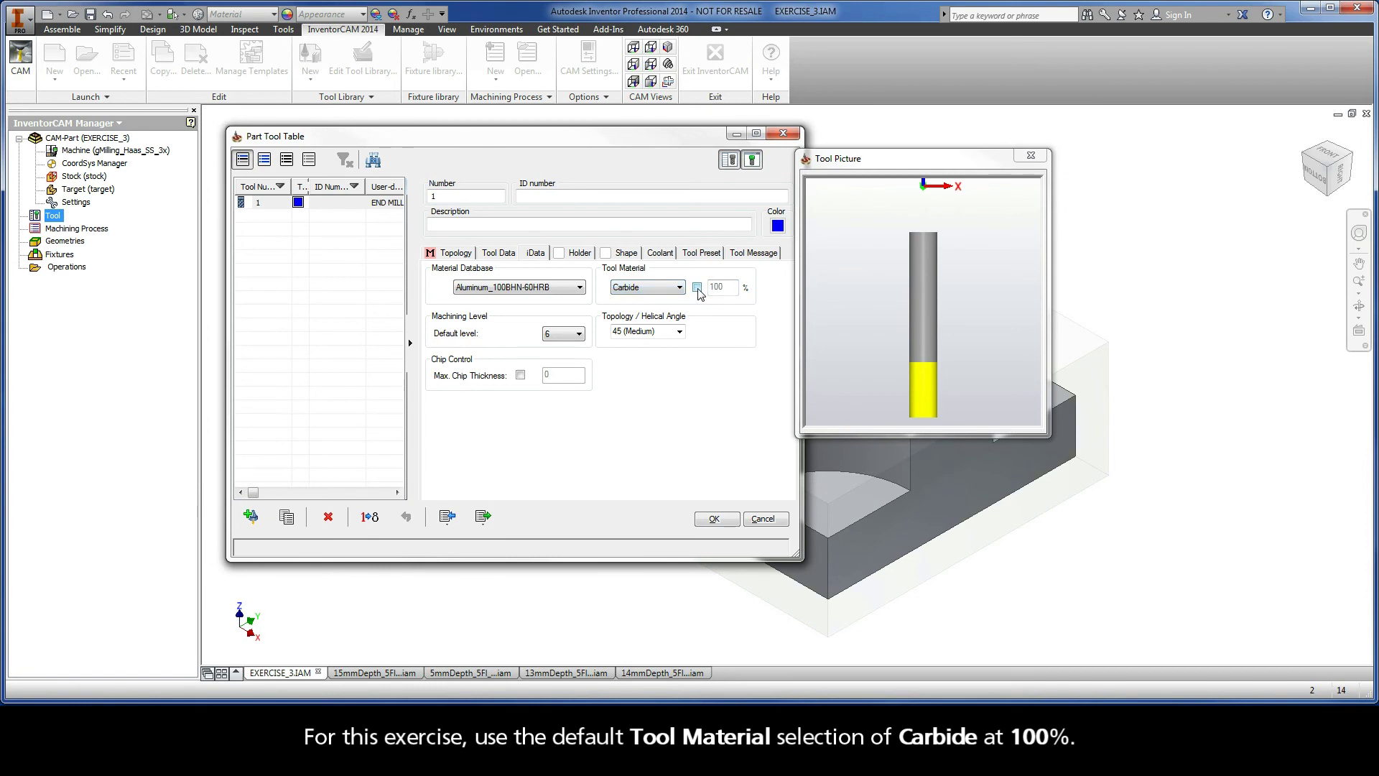
click(579, 335)
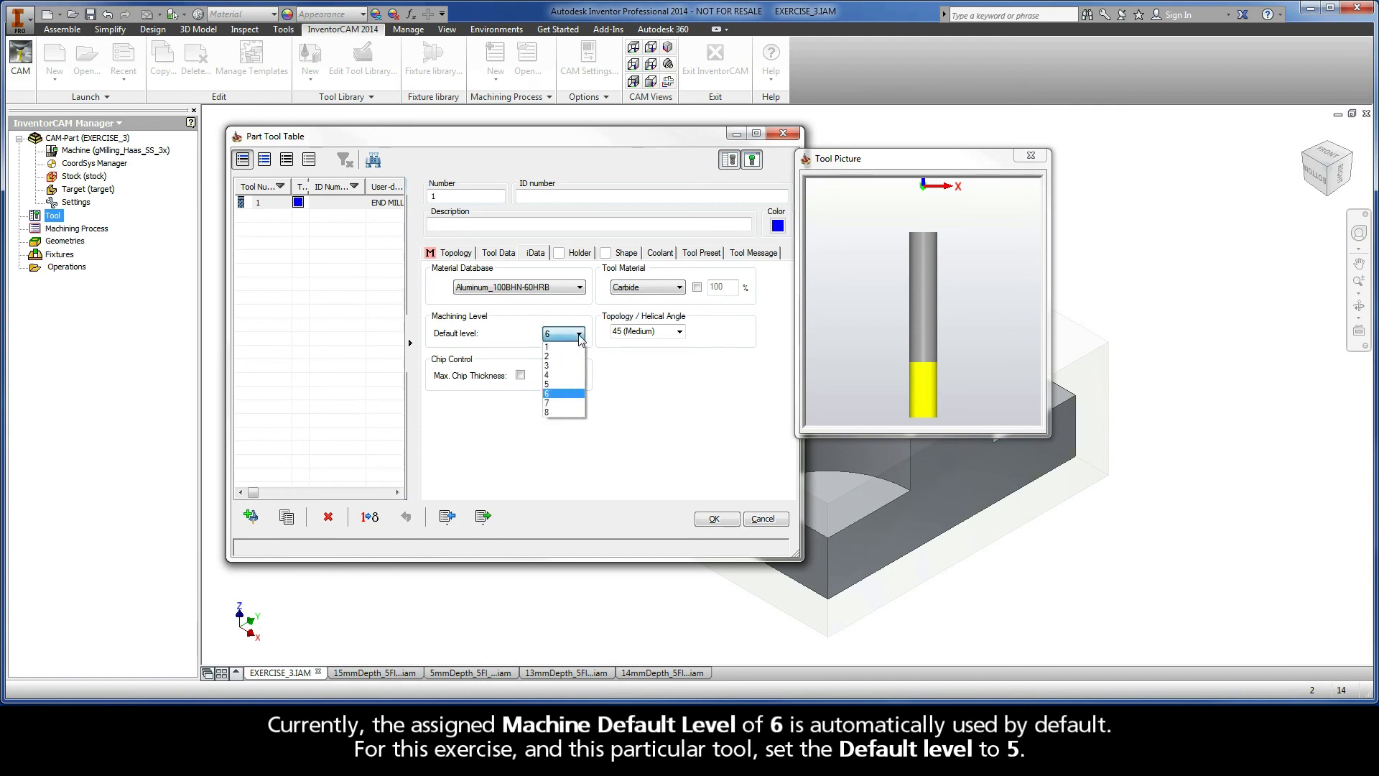
click(564, 385)
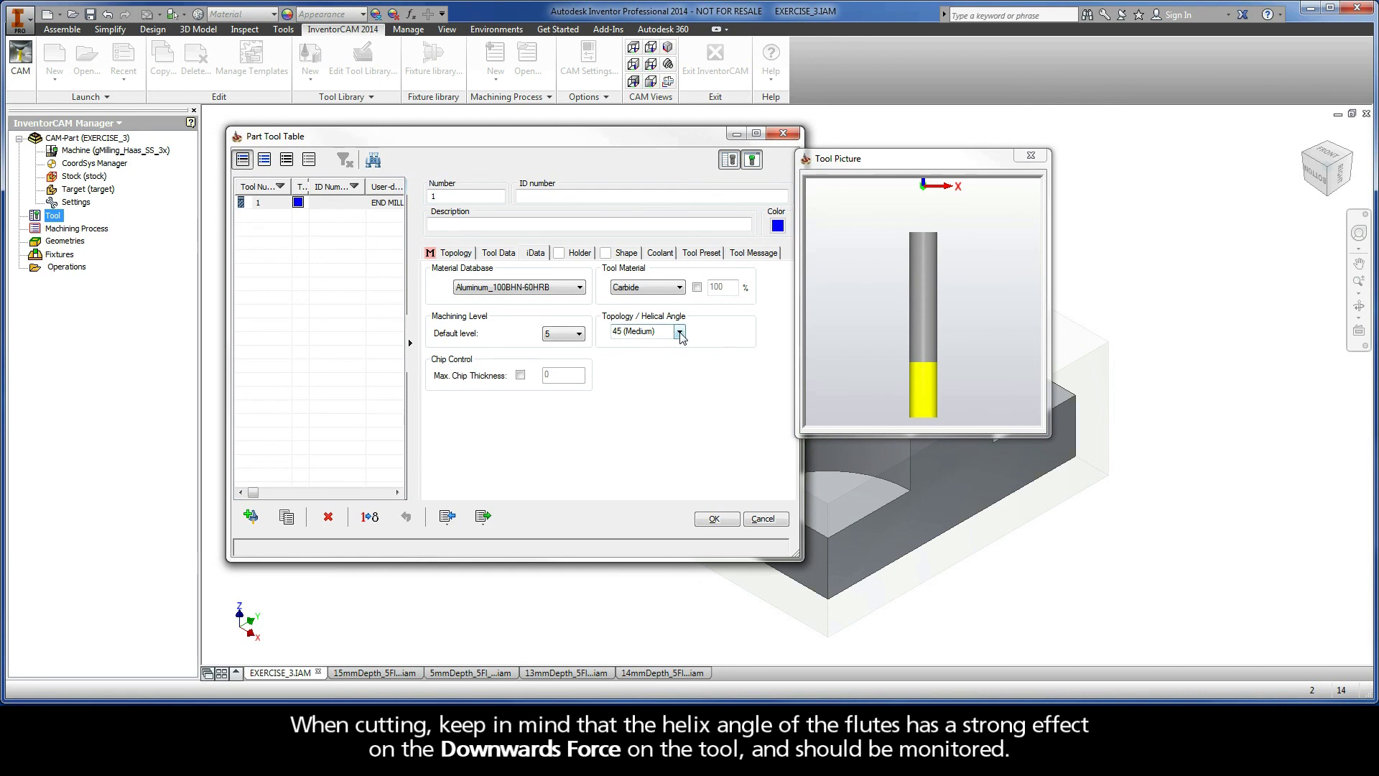
click(680, 332)
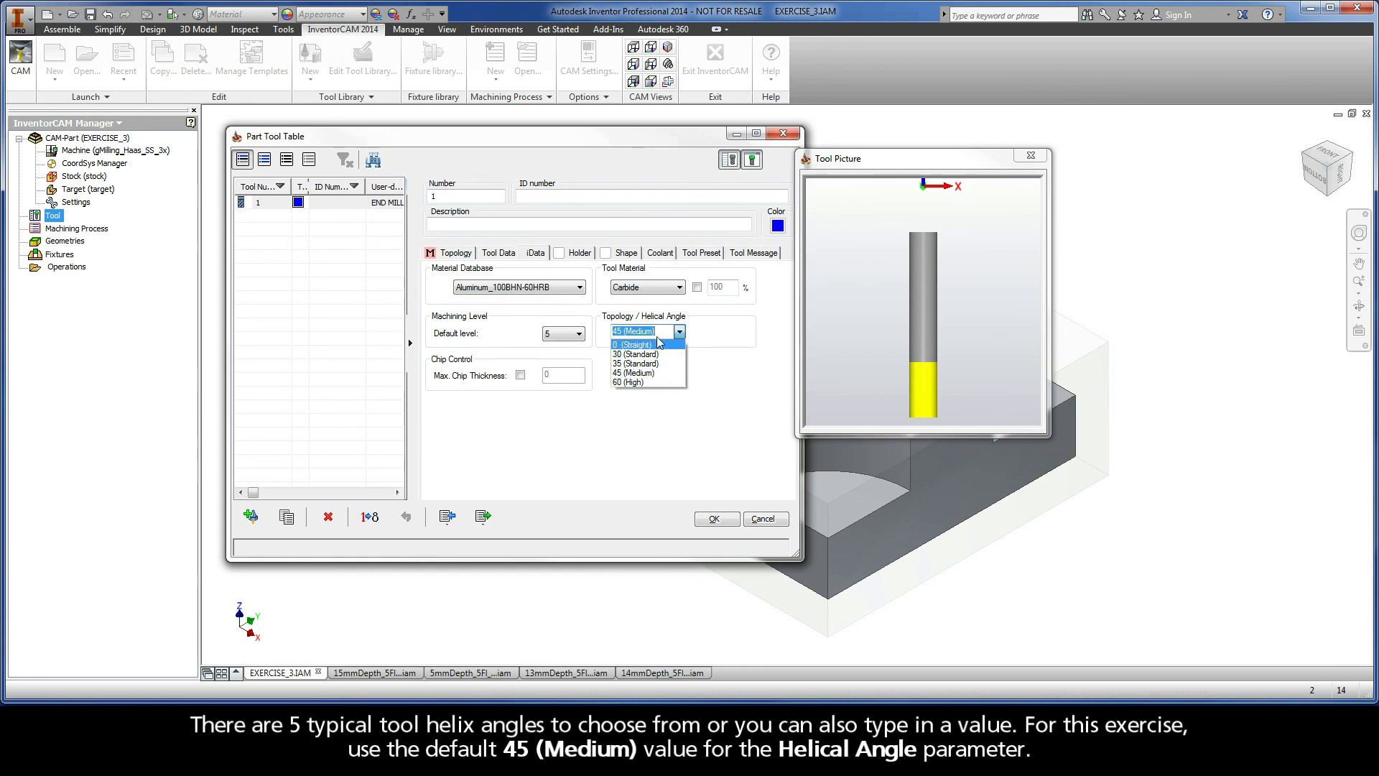
click(662, 333)
drag(663, 333, 603, 336)
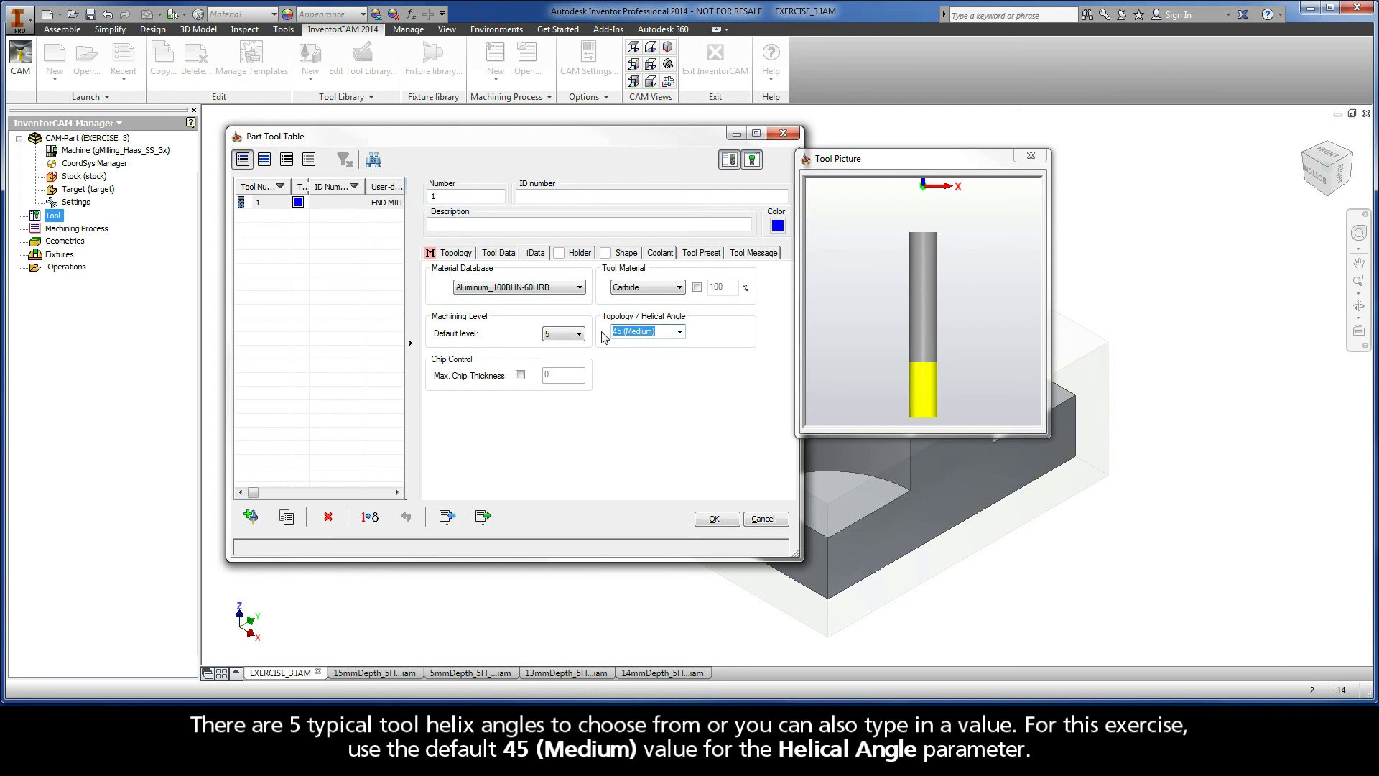
Confirm the Part Tool Table with OK to save tool 1
click(716, 520)
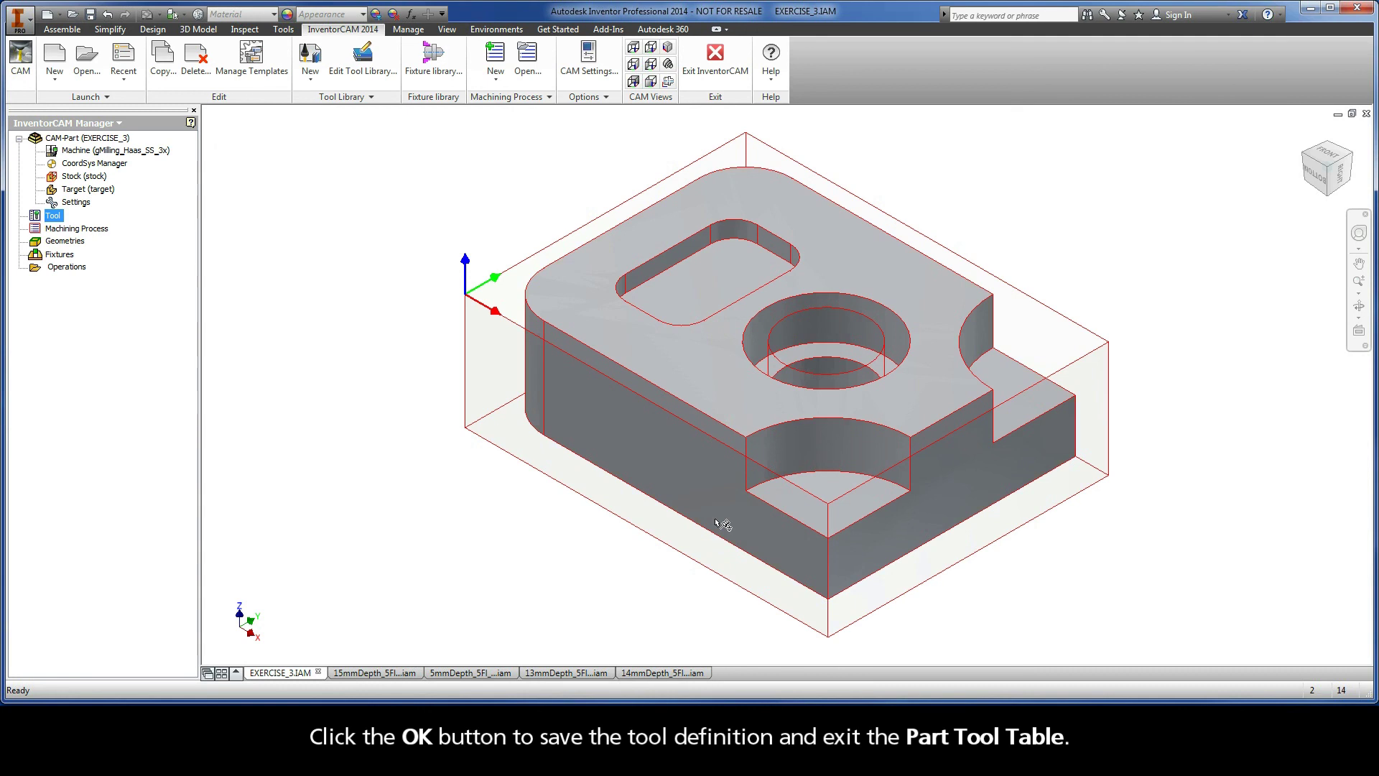